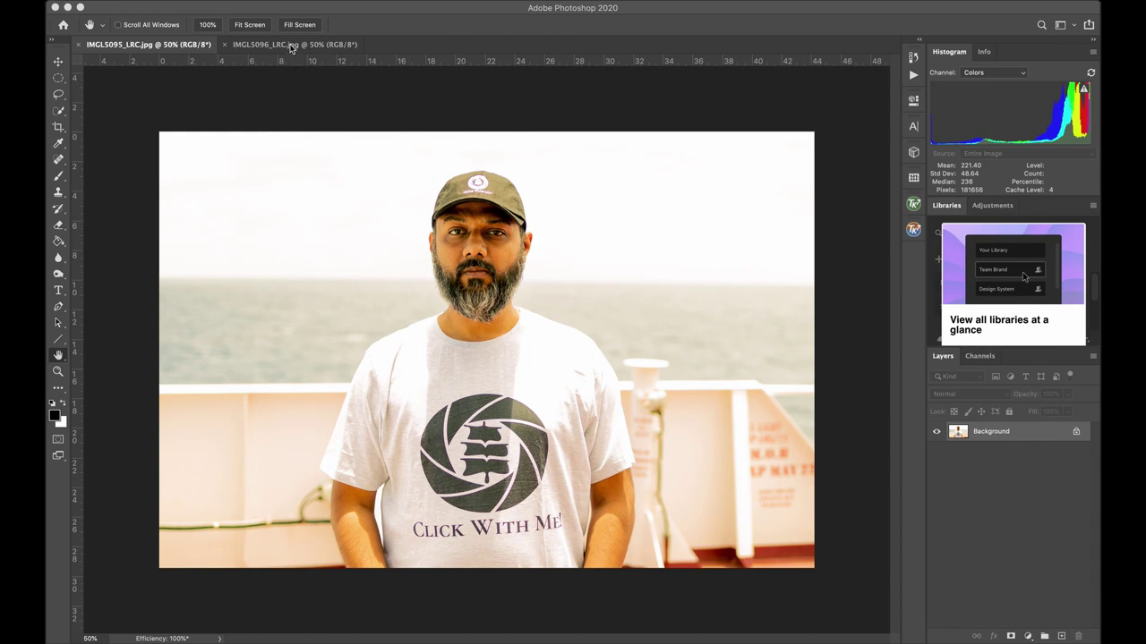
Step: Cut the man out of IMGL5096 with Select Subject onto a new layer with a layer mask
left_click(290, 45)
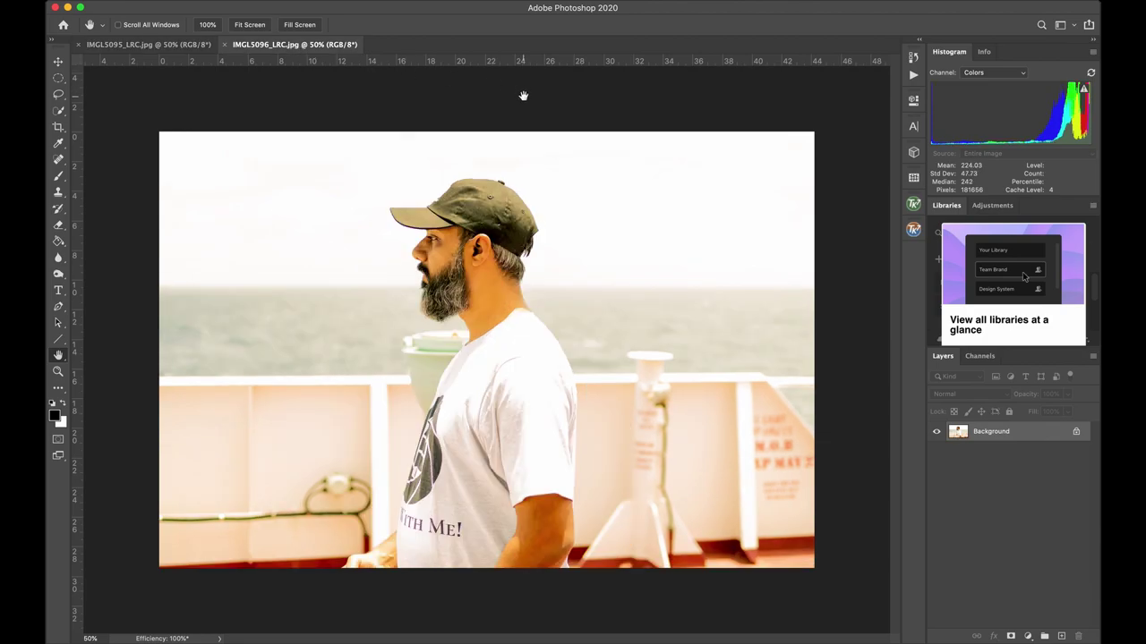
left_click(295, 7)
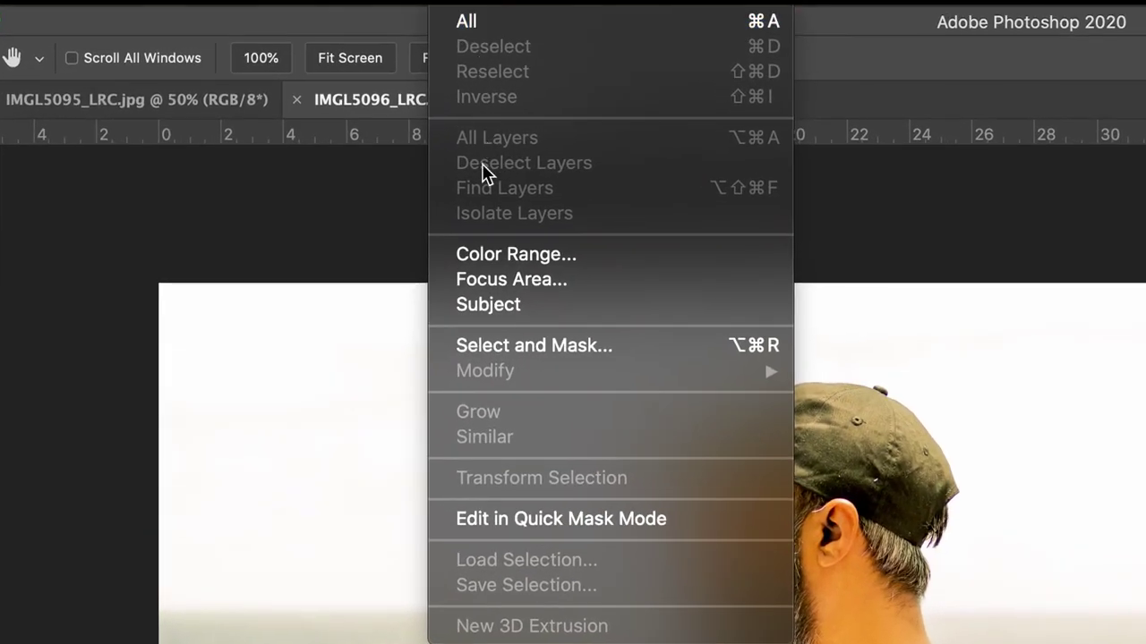
left_click(492, 346)
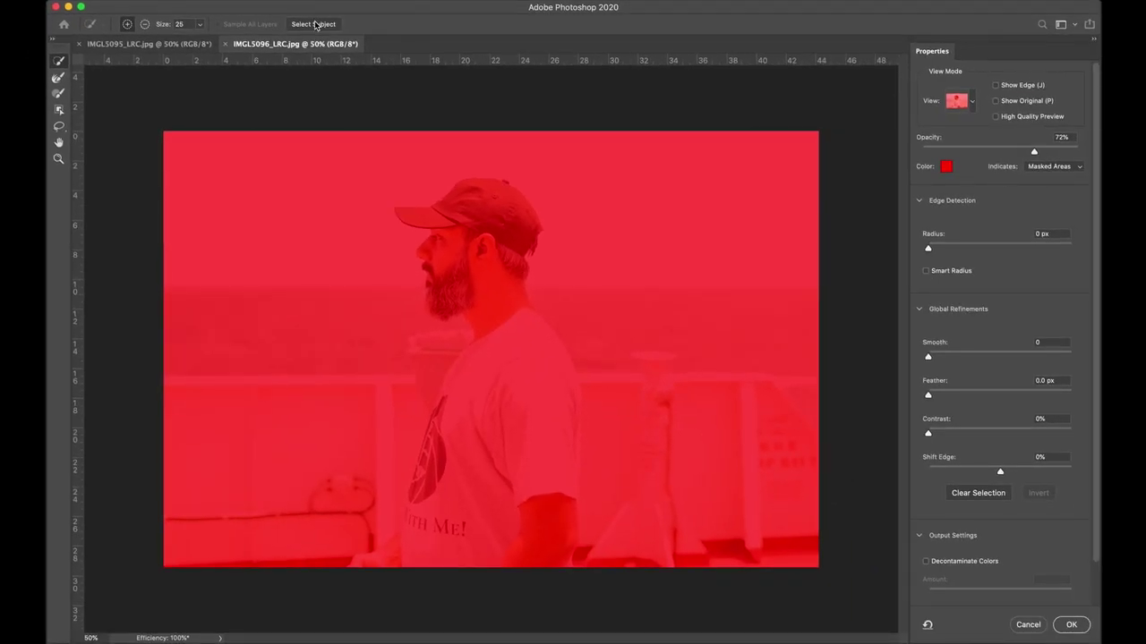
left_click(315, 25)
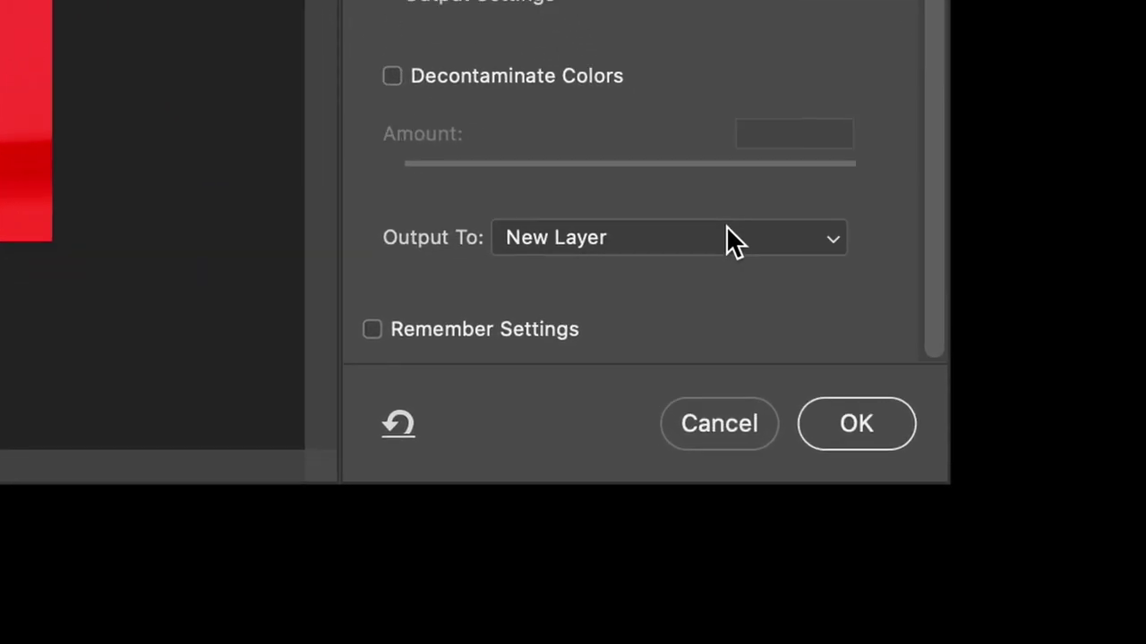
left_click(924, 451)
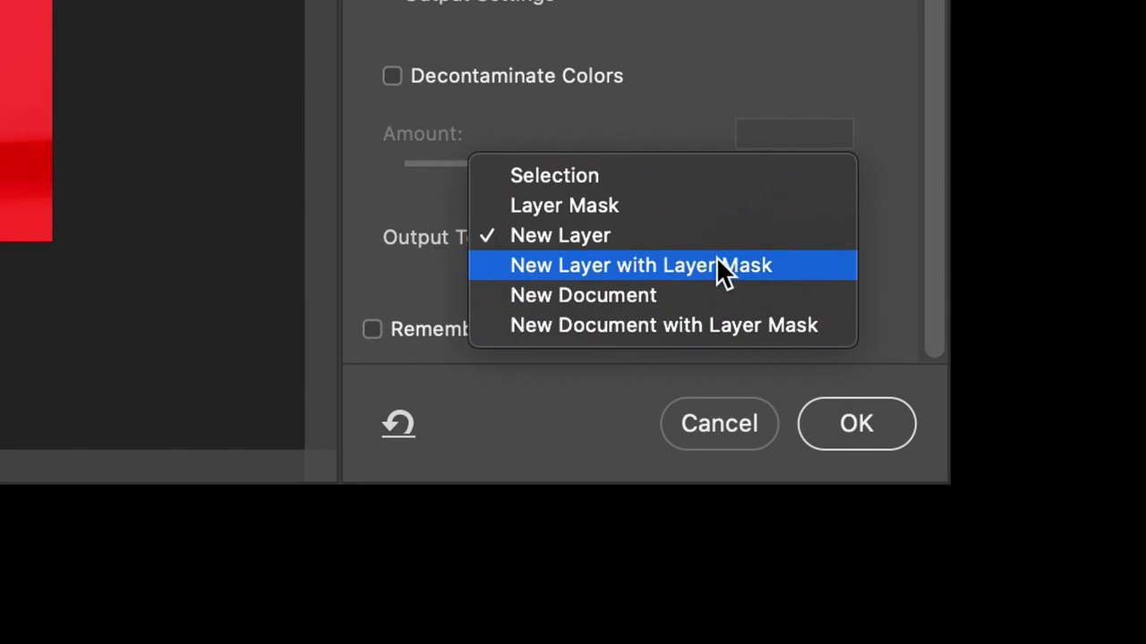
left_click(717, 259)
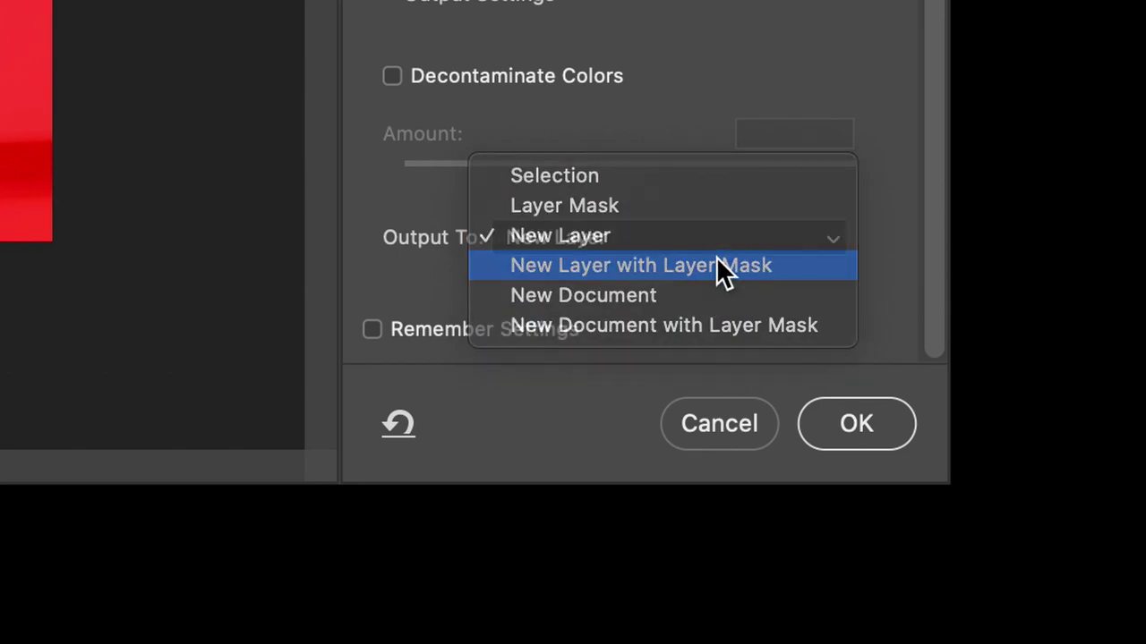
left_click(852, 424)
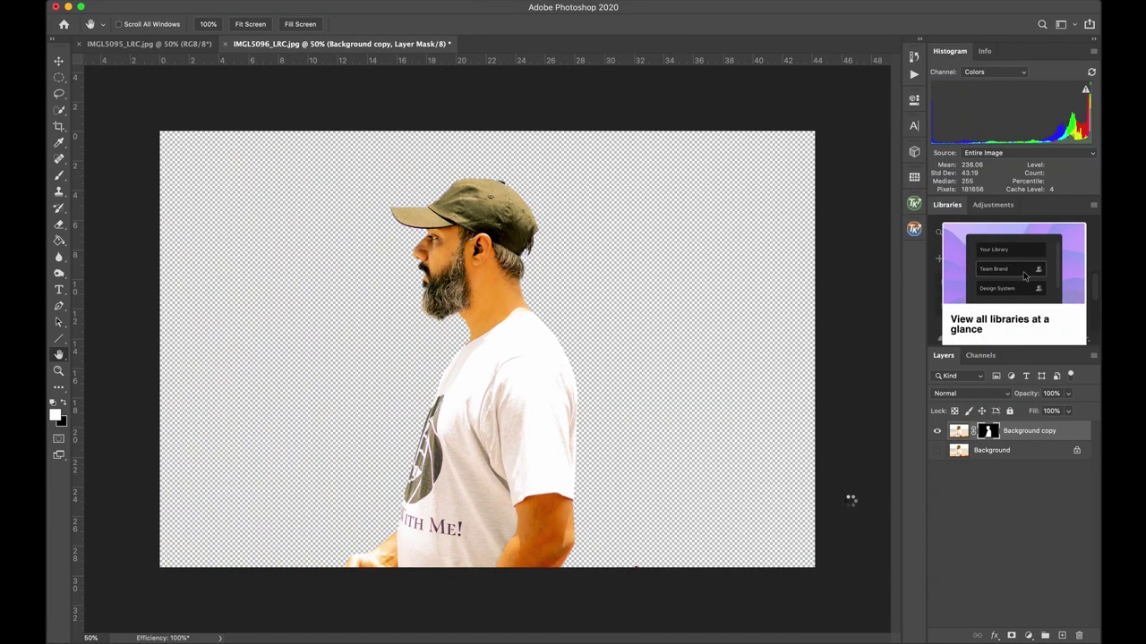
Step: Select the frontal man in IMGL5095 with Select Subject and output him to a plain new layer
left_click(167, 45)
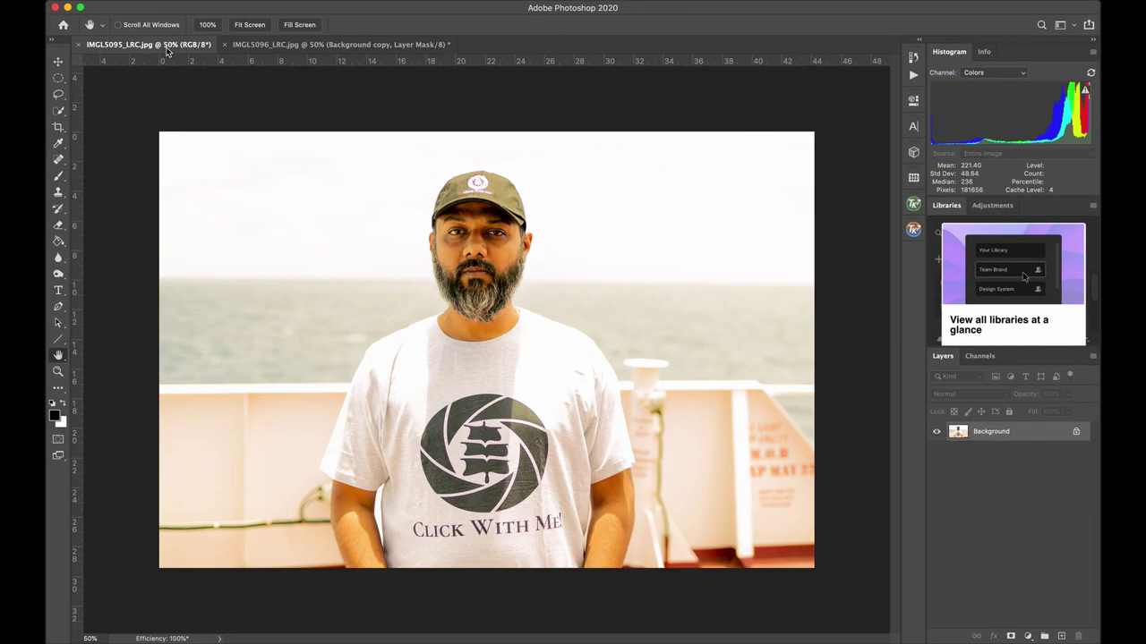
left_click(304, 2)
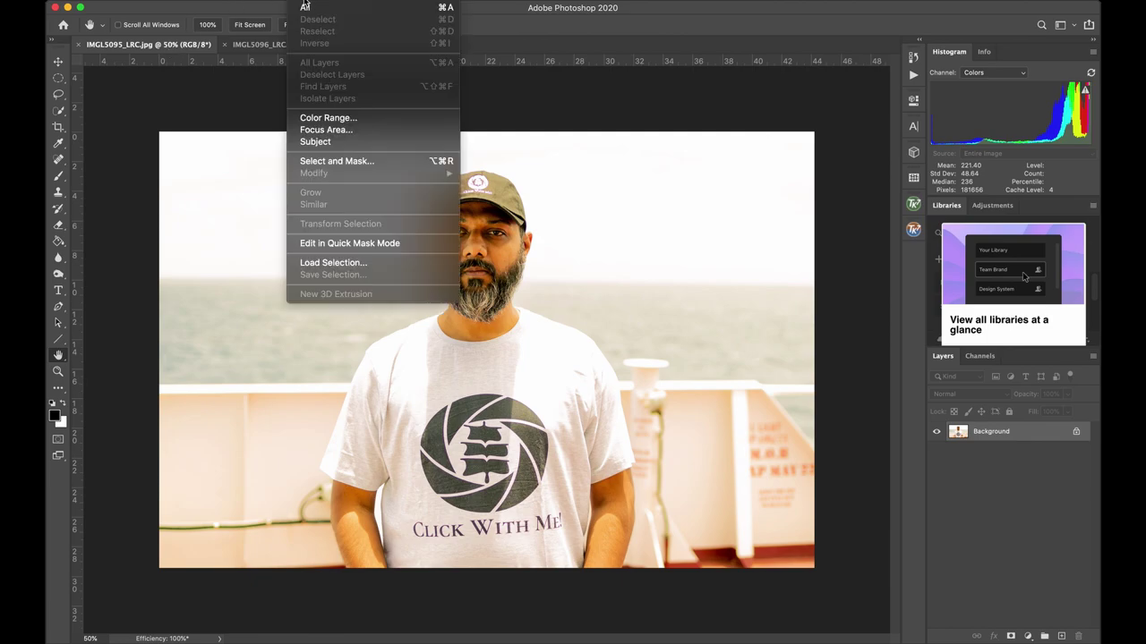
left_click(324, 160)
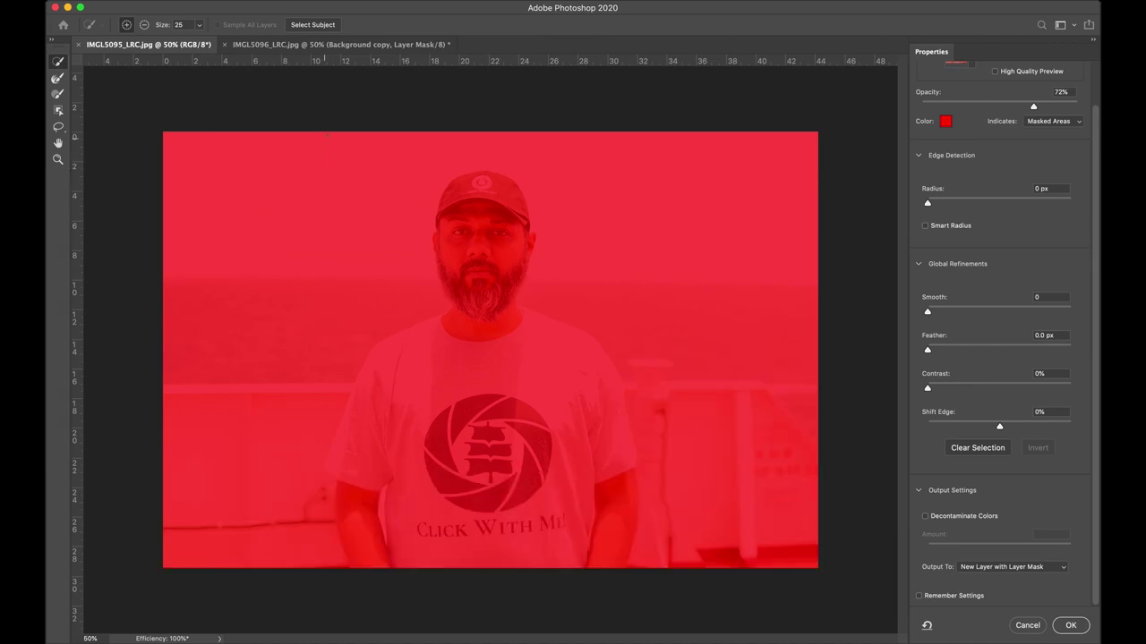
left_click(305, 25)
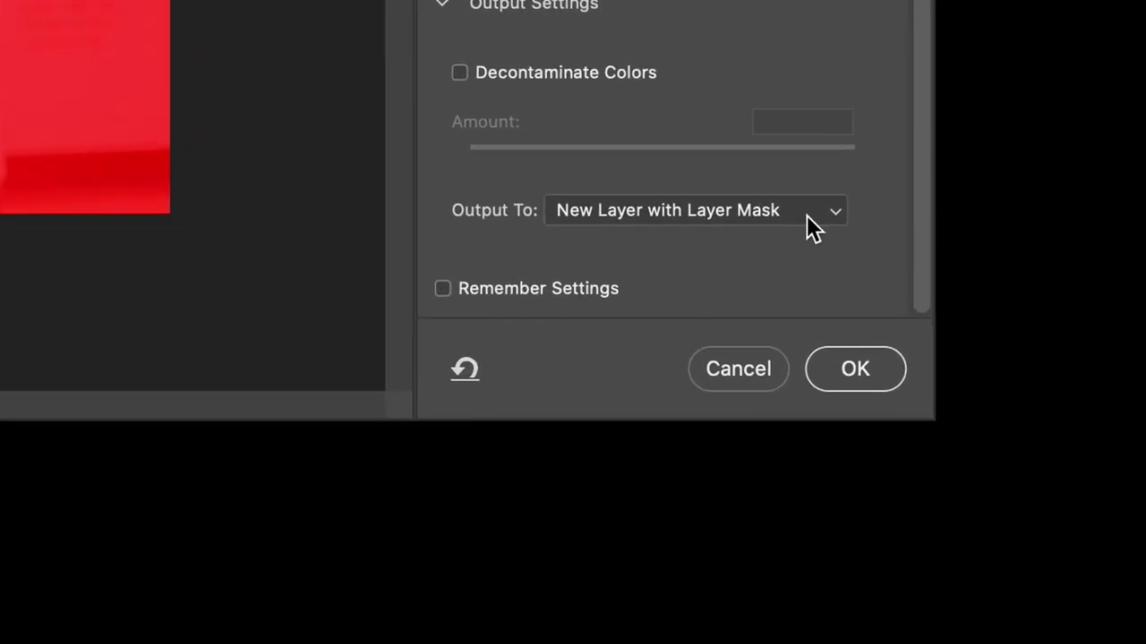
left_click(807, 216)
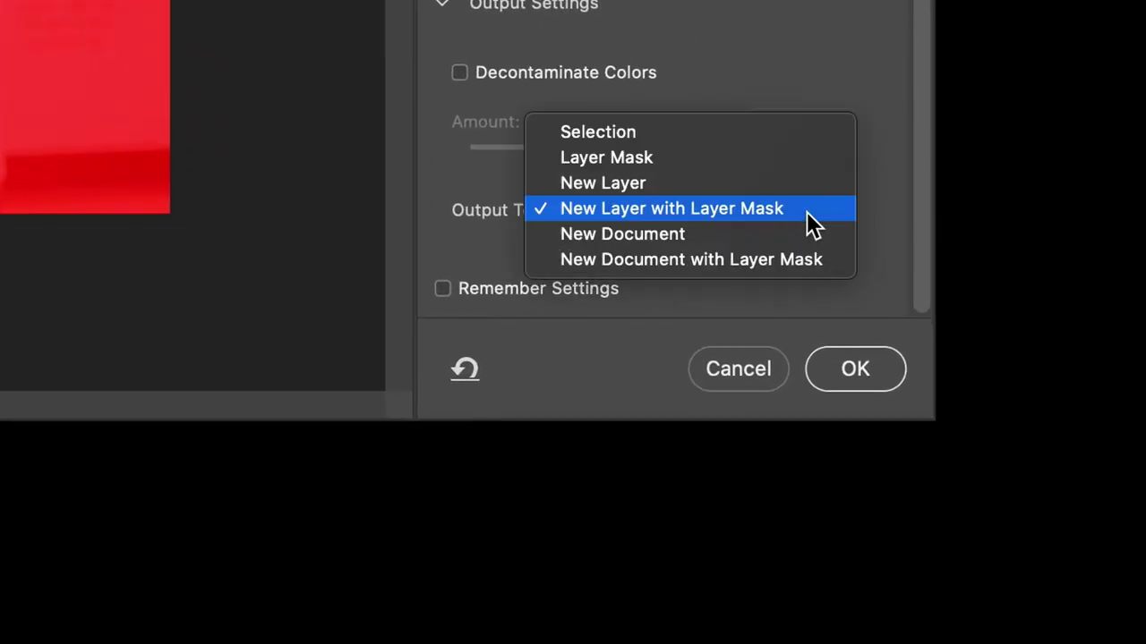
left_click(712, 181)
left_click(844, 360)
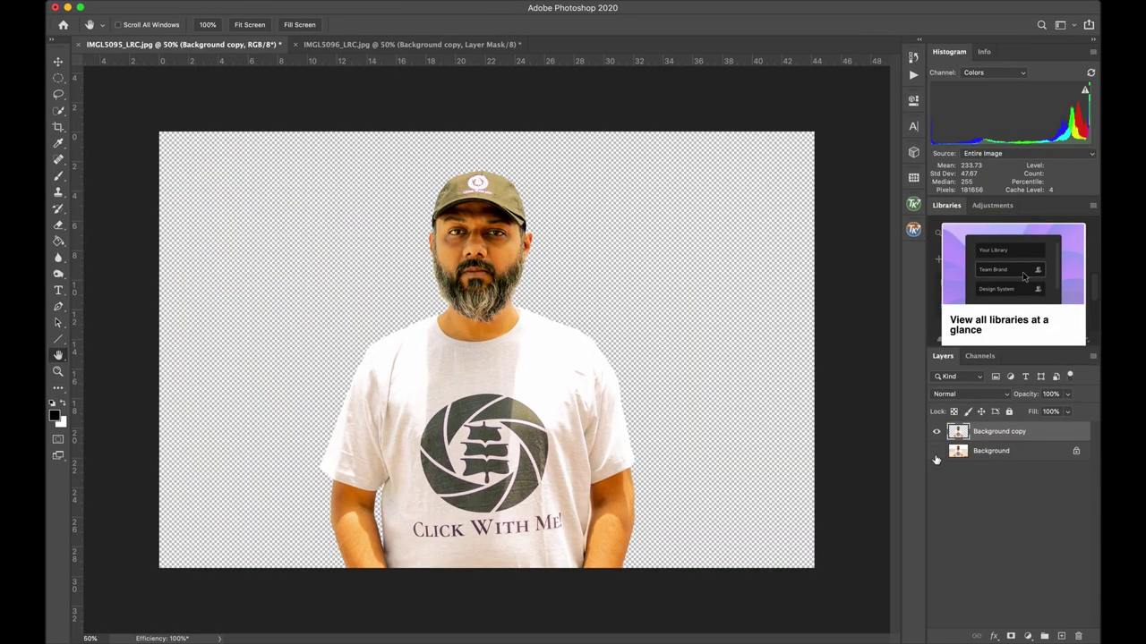
Step: Fill the frontal portrait's Background layer with solid white, then return to the IMGL5096 profile photo
left_click(936, 452)
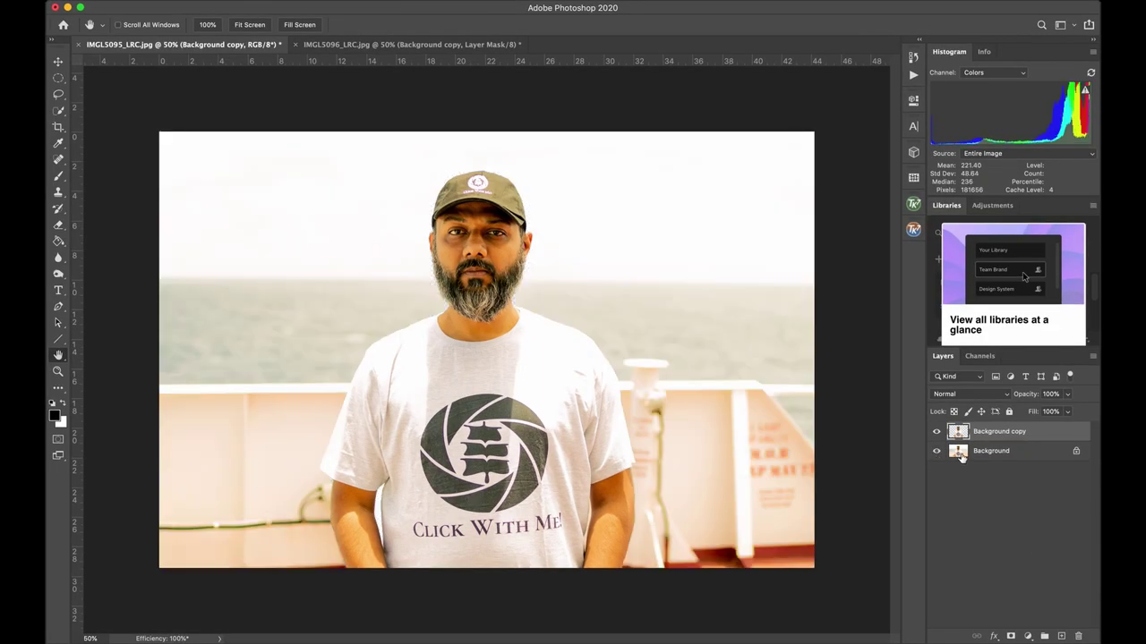
key("d")
left_click(960, 452)
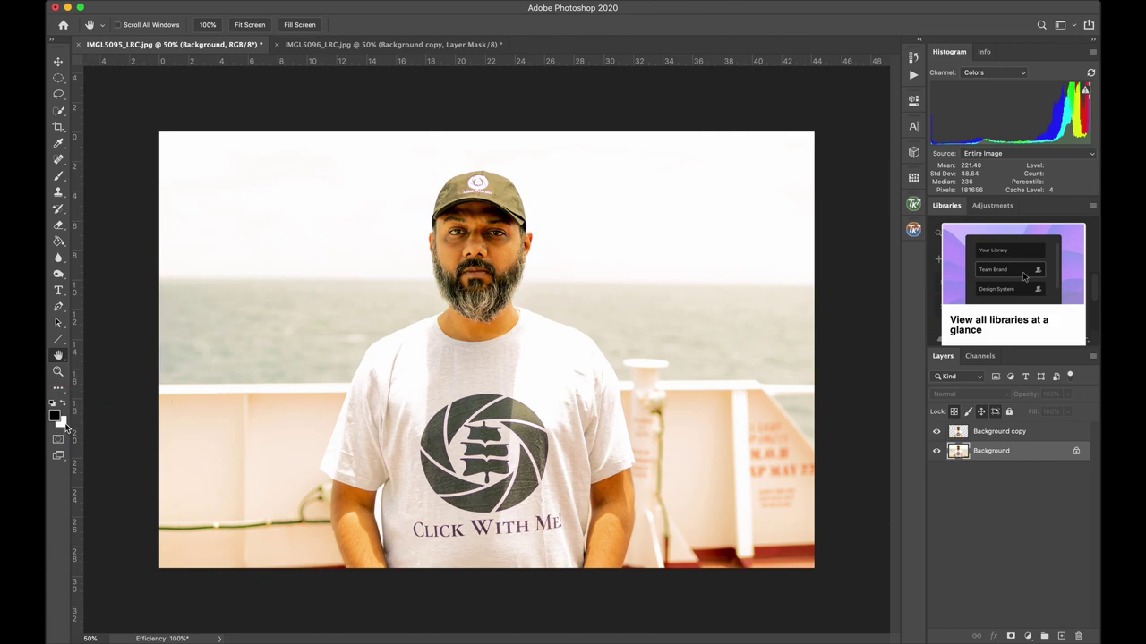
key("super+BackSpace")
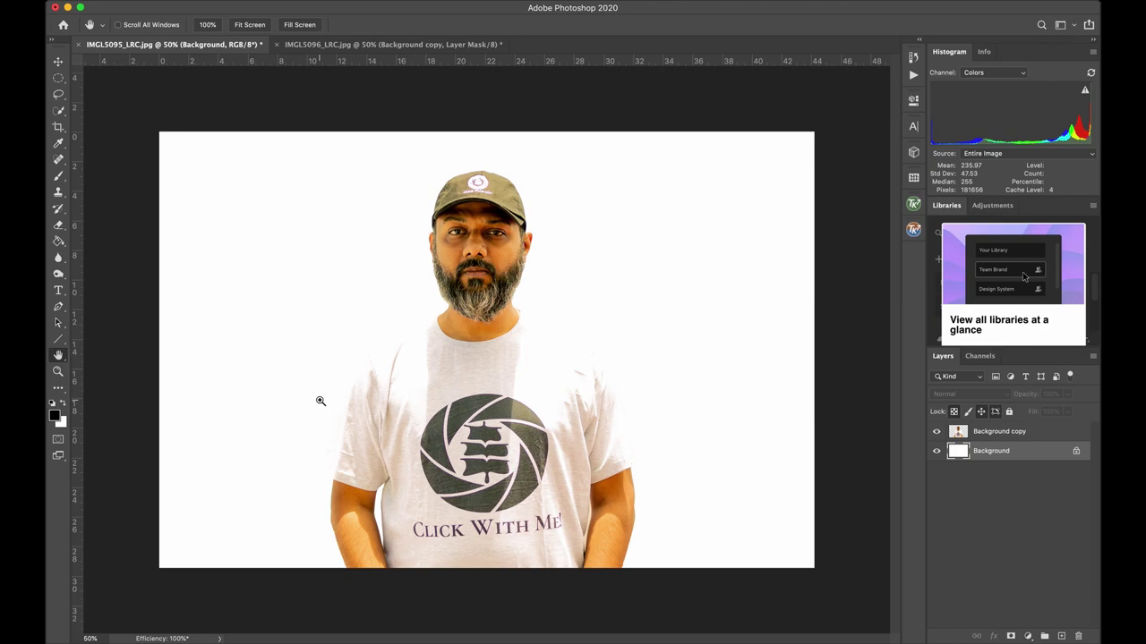
left_click(398, 45)
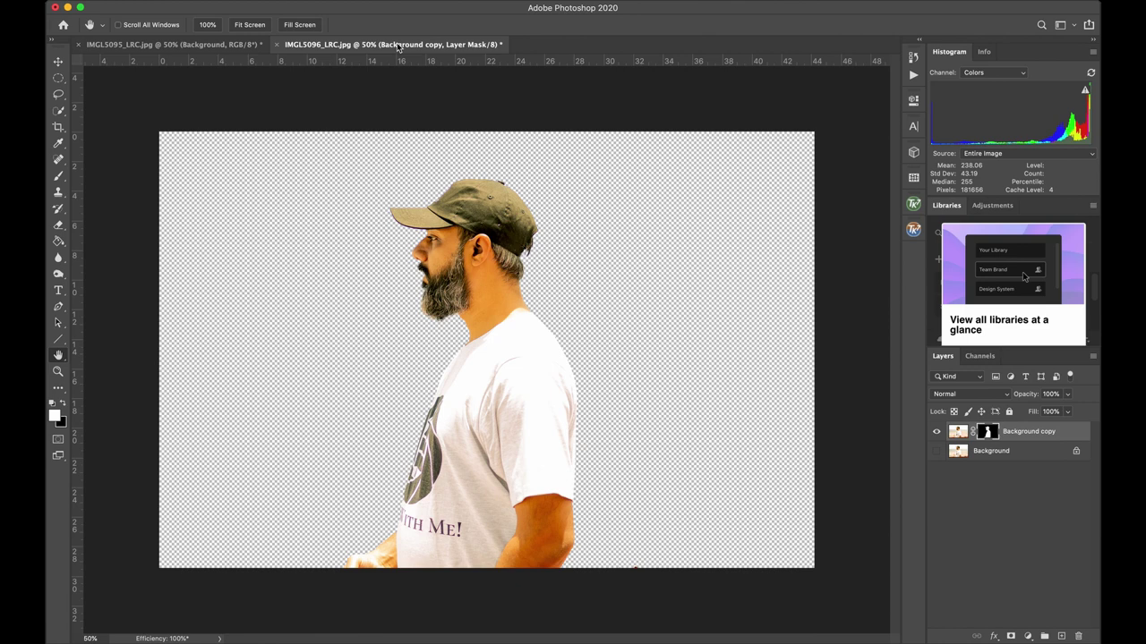
Step: Drag the profile cut-out above the frontal layer and move its mask onto the frontal cut-out
key("v")
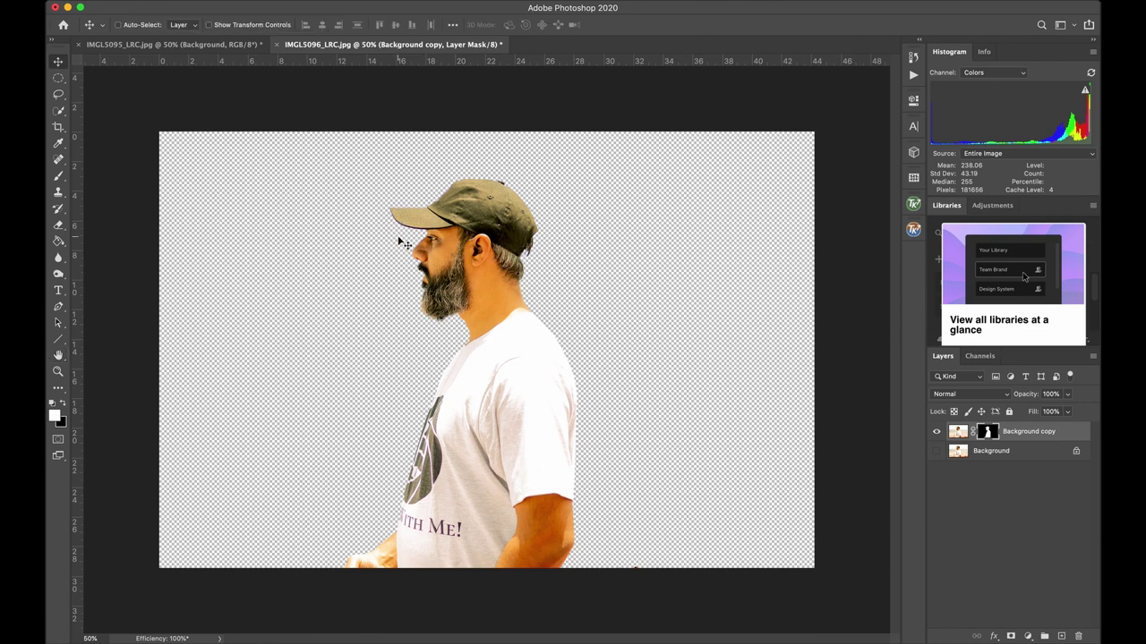
left_click_drag(480, 289, 489, 351)
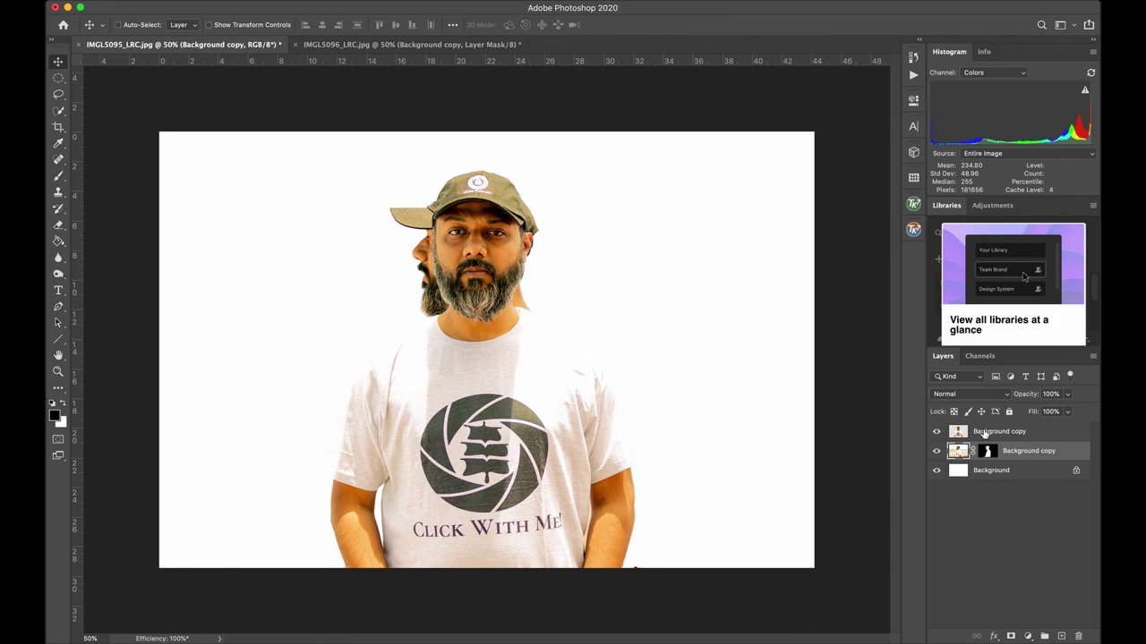
left_click_drag(984, 433, 982, 458)
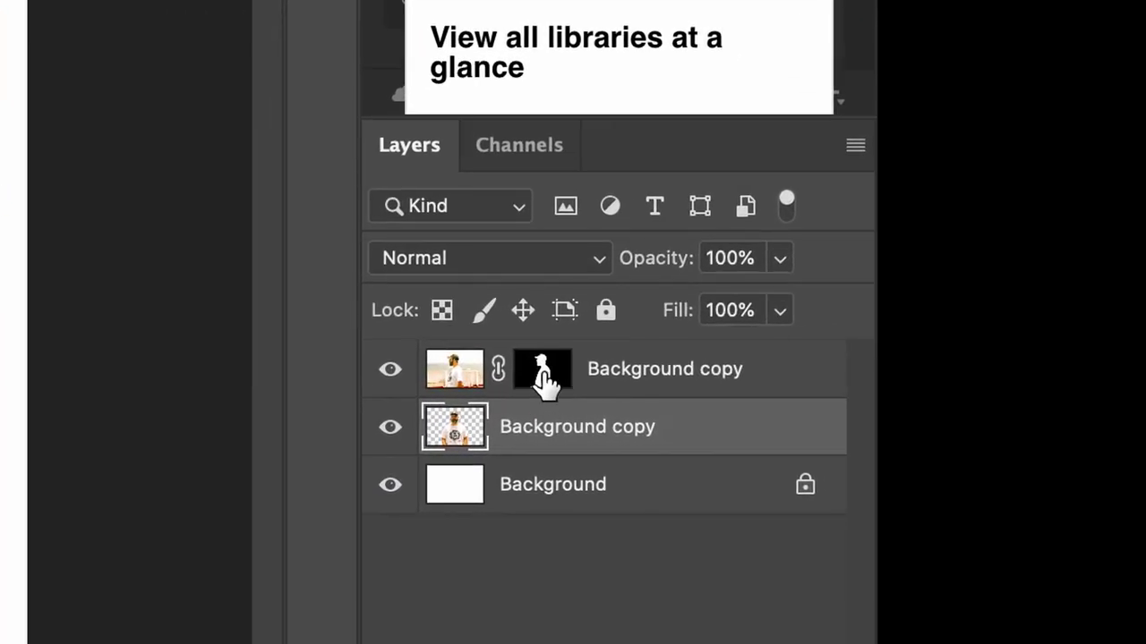
left_click_drag(543, 376, 548, 443)
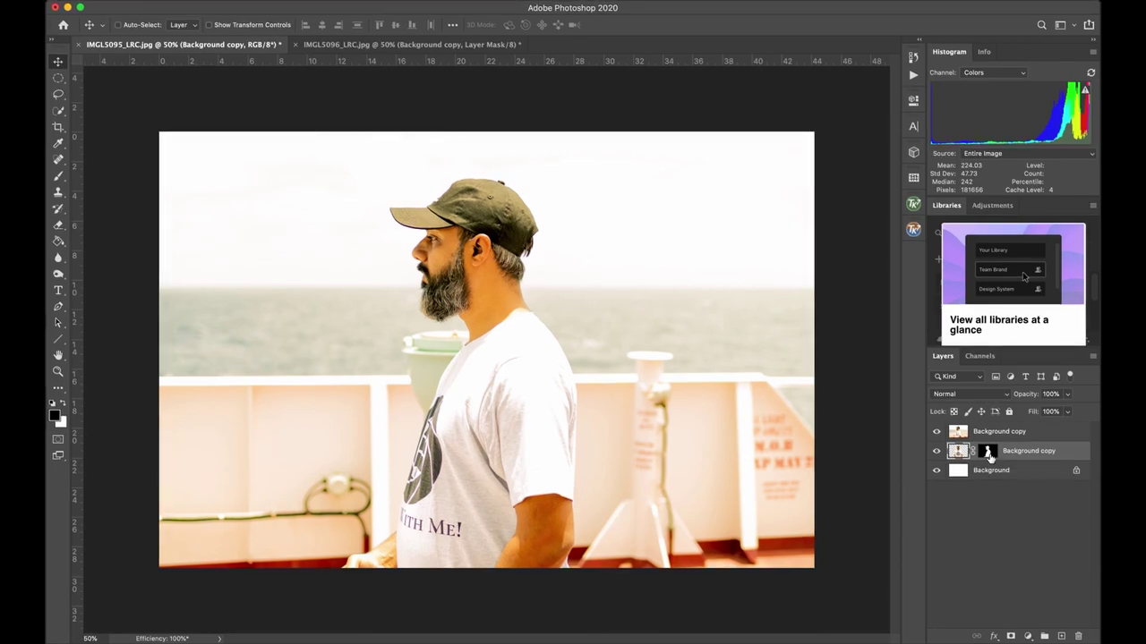
Step: Hide the profile layer and move and scale the frontal cut-out to about 96% under the nose
left_click(936, 433)
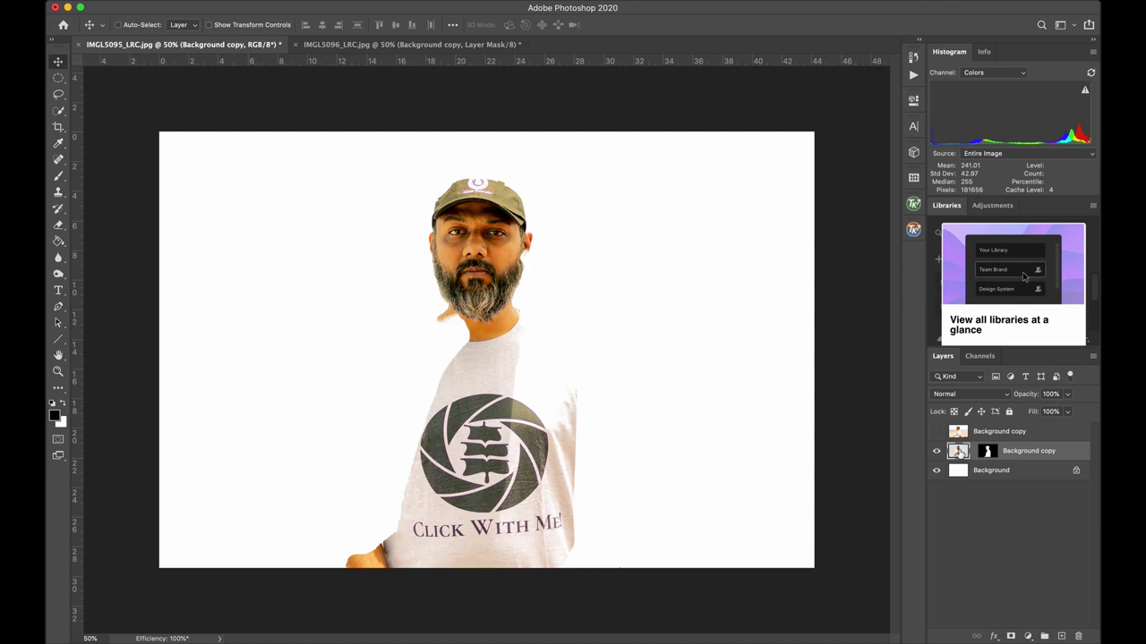
key("super+t")
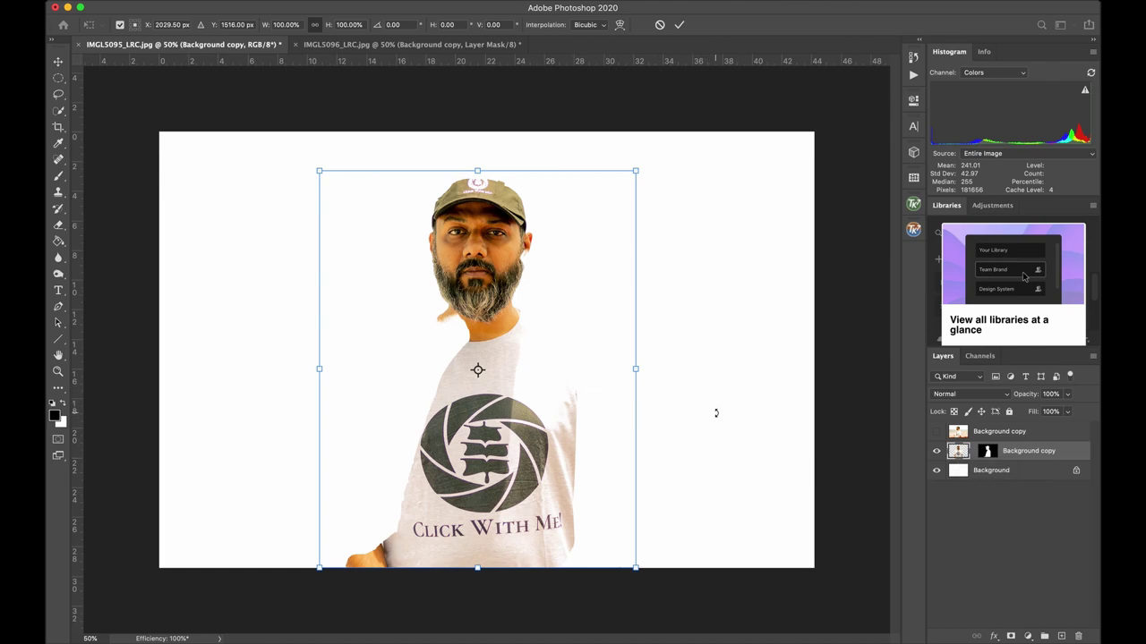
left_click_drag(537, 435, 483, 447)
scroll(578, 308, "up", 5)
scroll(584, 372, "down", 2)
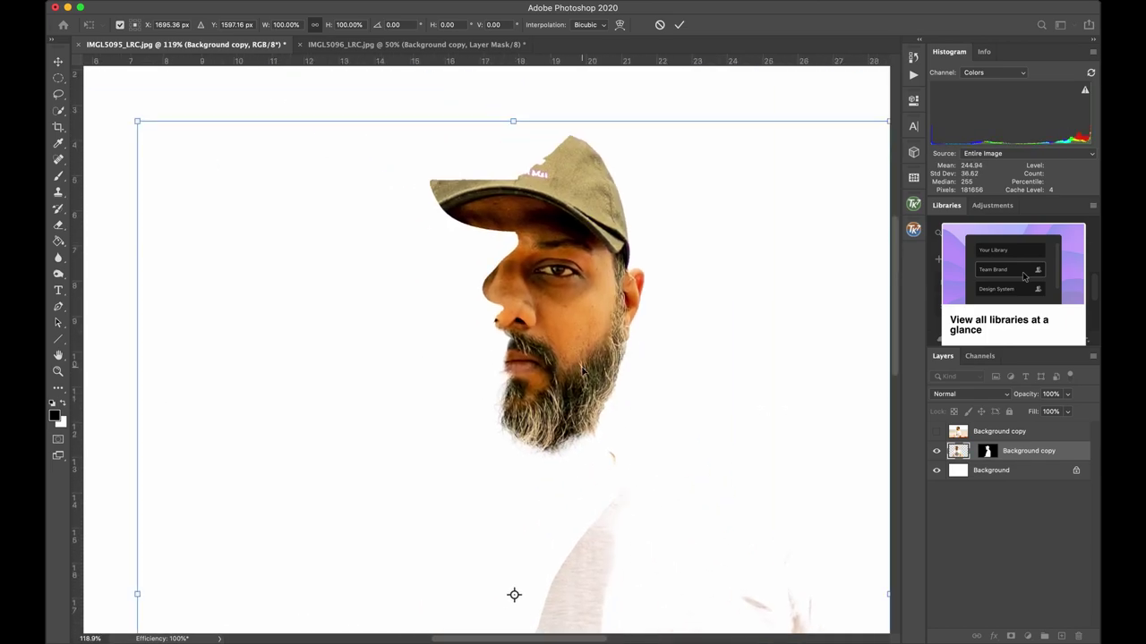
left_click_drag(584, 372, 565, 345)
left_click_drag(873, 96, 825, 131)
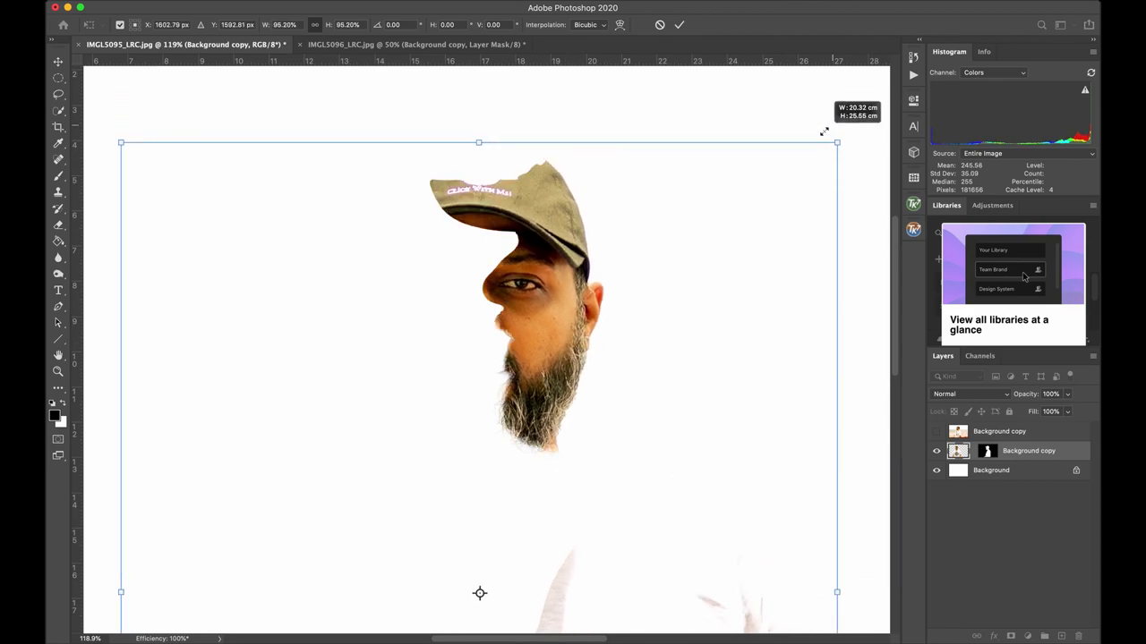
left_click_drag(707, 252, 740, 211)
key("Return")
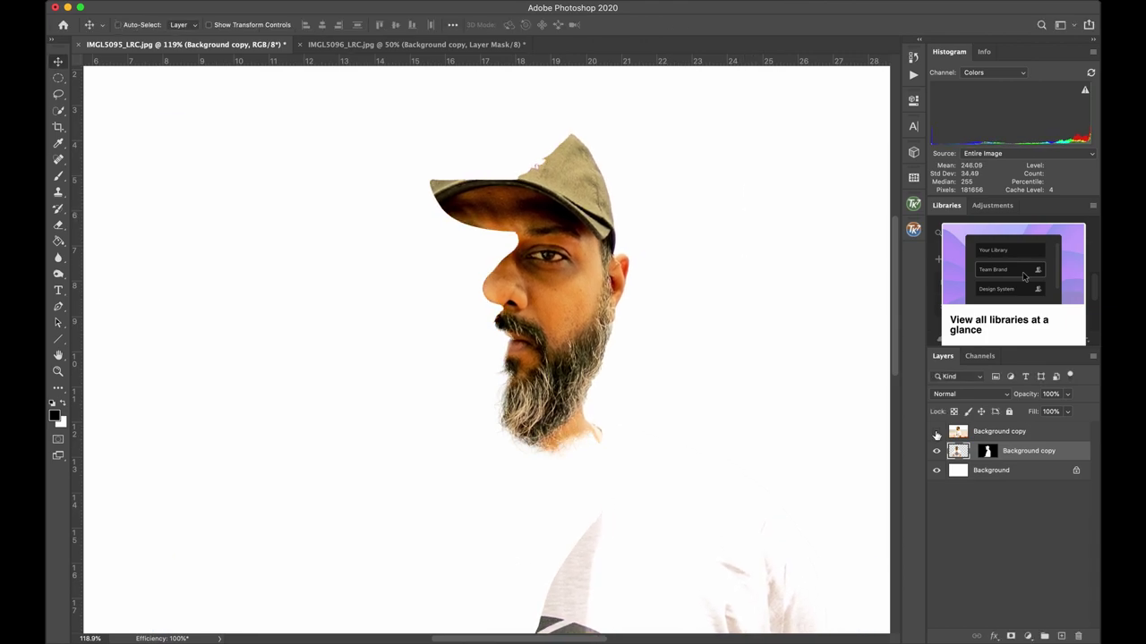
Step: Show the profile layer again and set up a soft brush at 90 px with 0% hardness
left_click(936, 435)
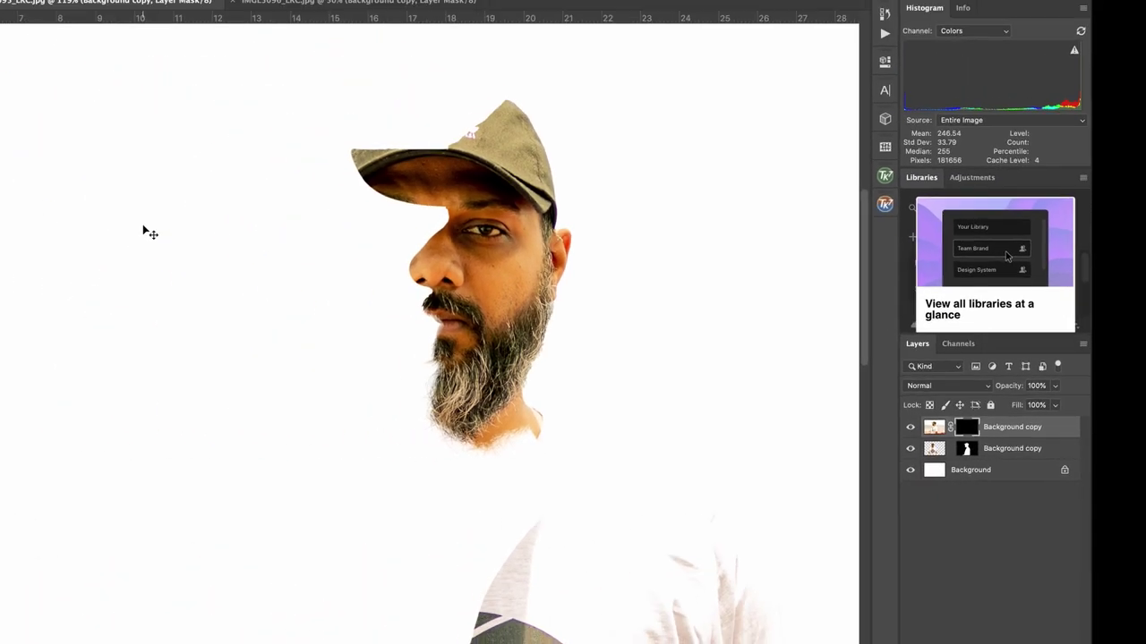
key("b")
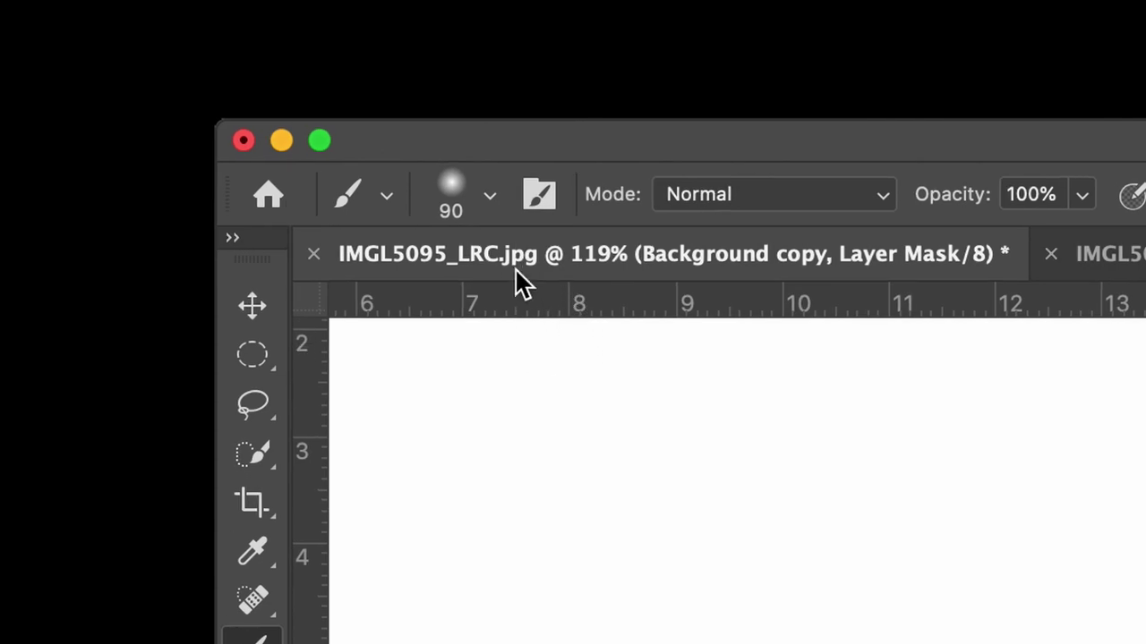
left_click(490, 196)
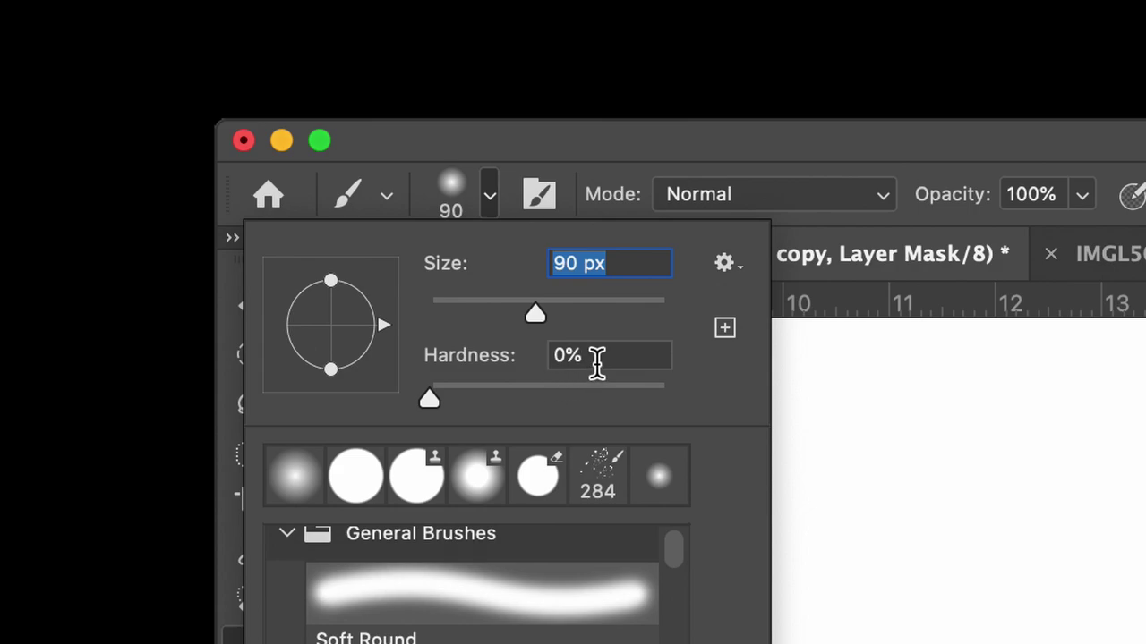
left_click(979, 188)
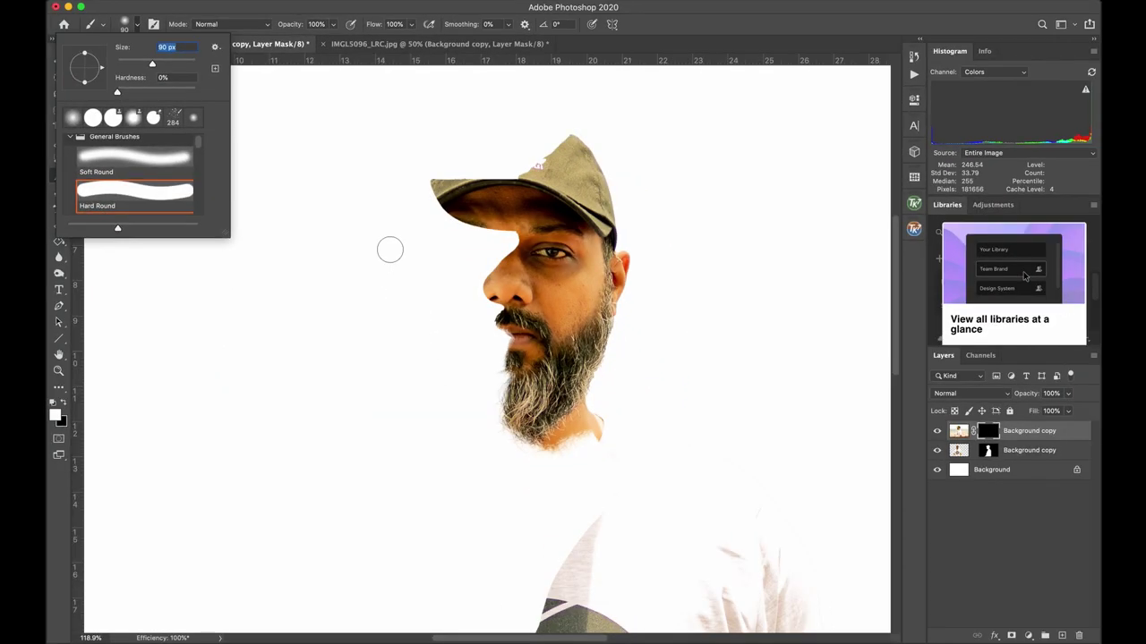
key("Escape")
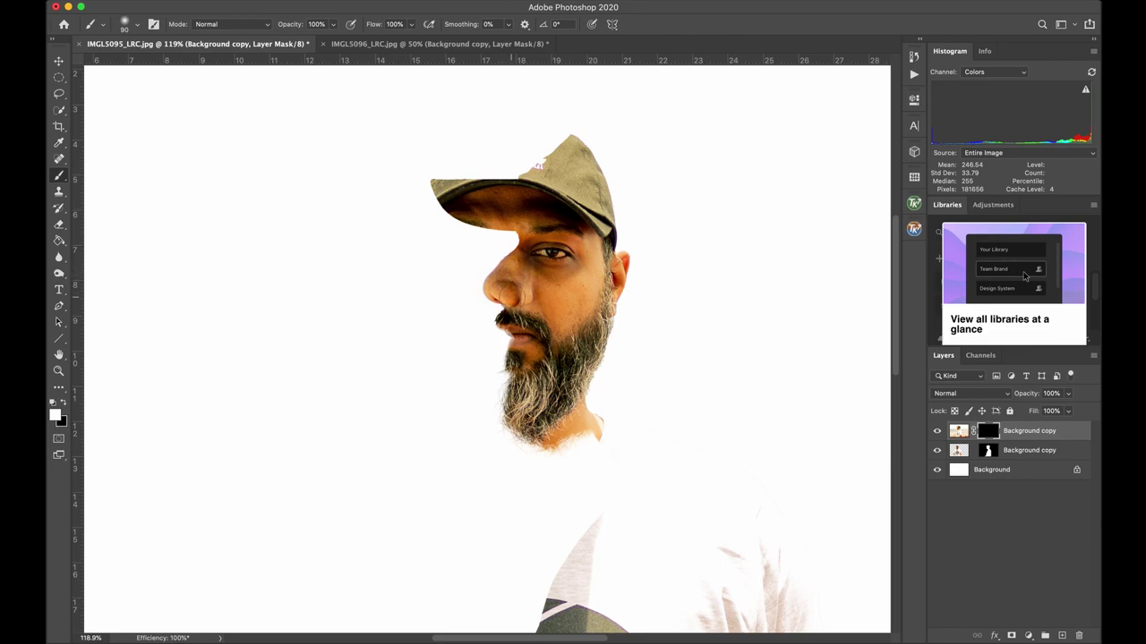
Step: Paint white on the profile mask to reveal the cap across the brim and crown
key("x")
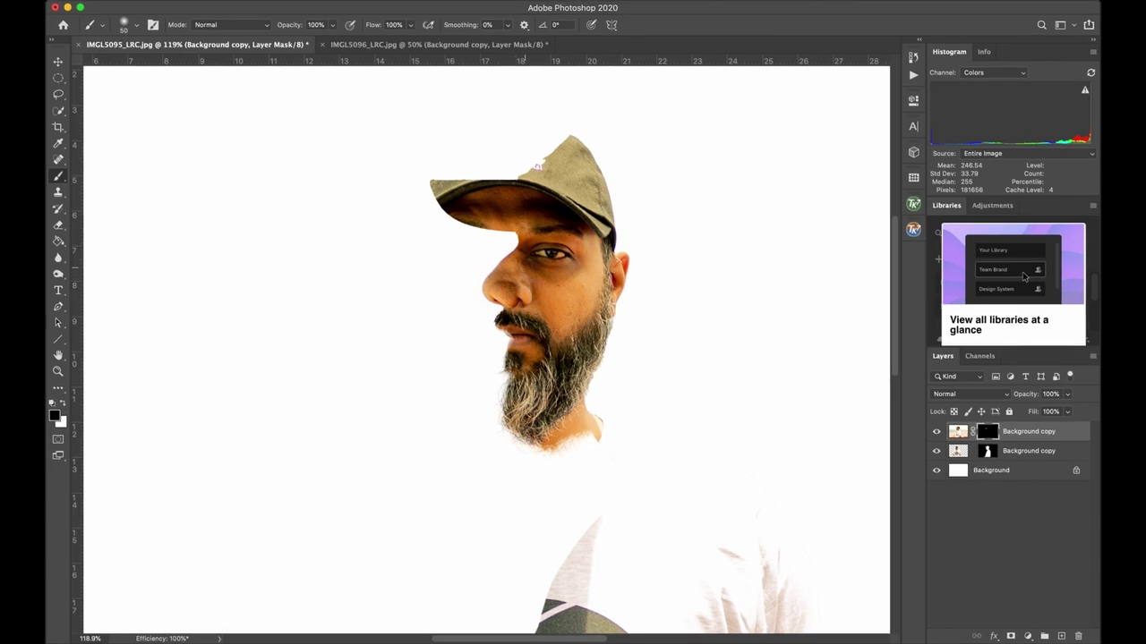
key("x")
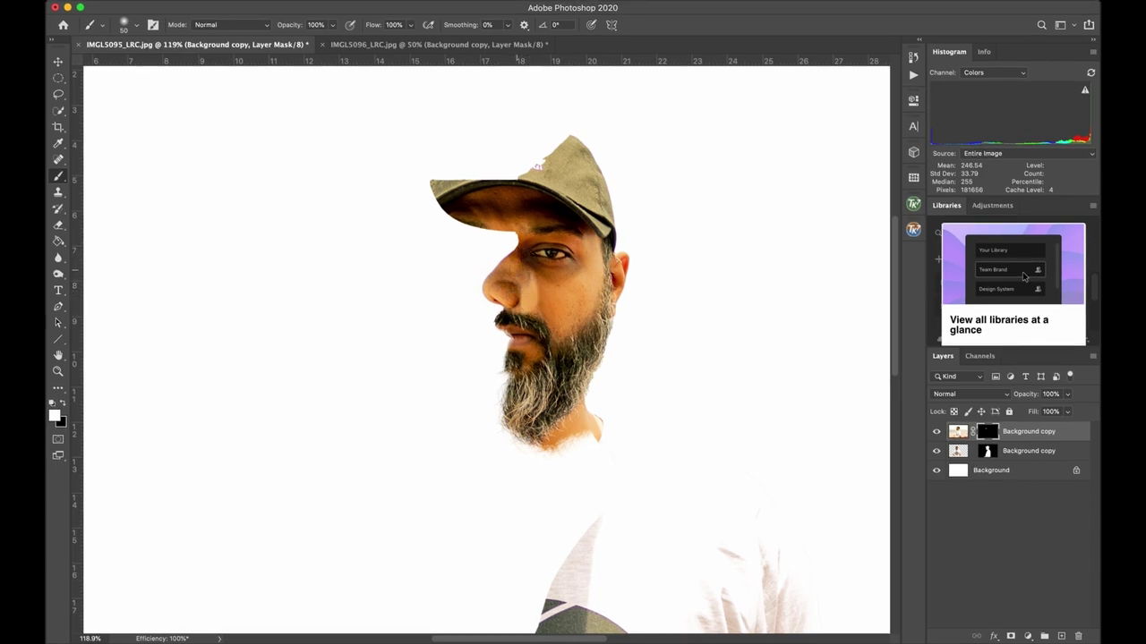
mouse_move(505, 234)
left_mouse_down()
mouse_move(582, 215)
mouse_move(590, 170)
mouse_move(475, 188)
mouse_move(523, 217)
mouse_move(631, 226)
mouse_move(595, 143)
mouse_move(631, 255)
mouse_move(614, 263)
left_mouse_up()
Step: Paint black on the mask to hide the excess cap and hair on the right
key("x")
mouse_move(657, 230)
left_mouse_down()
mouse_move(630, 251)
mouse_move(634, 175)
mouse_move(617, 140)
mouse_move(585, 119)
left_mouse_up()
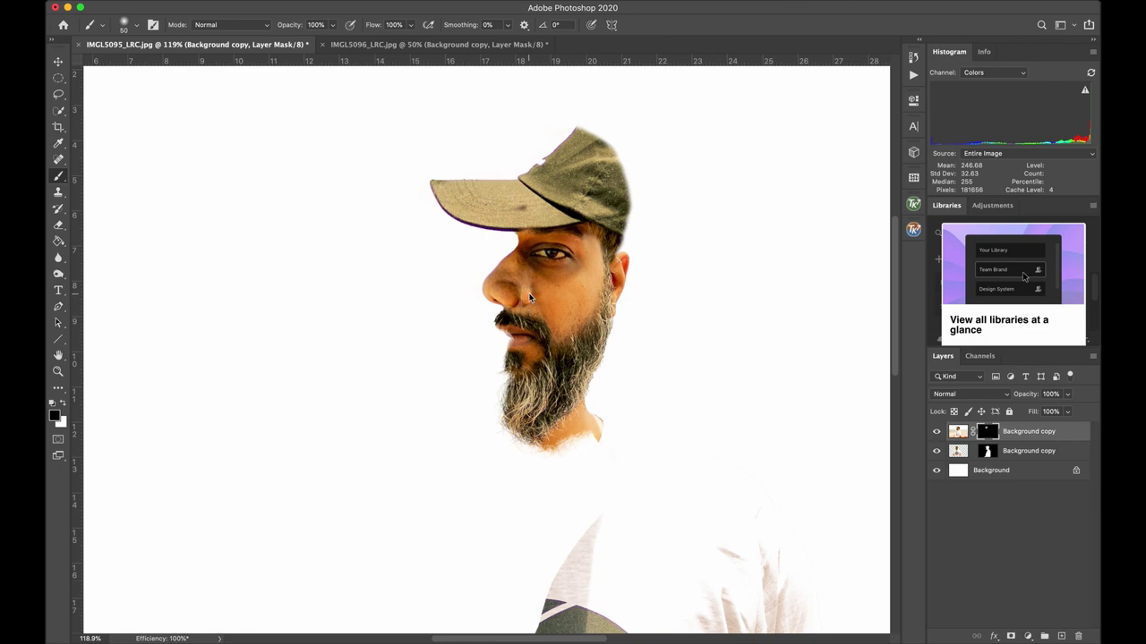
key("j")
key("super+2")
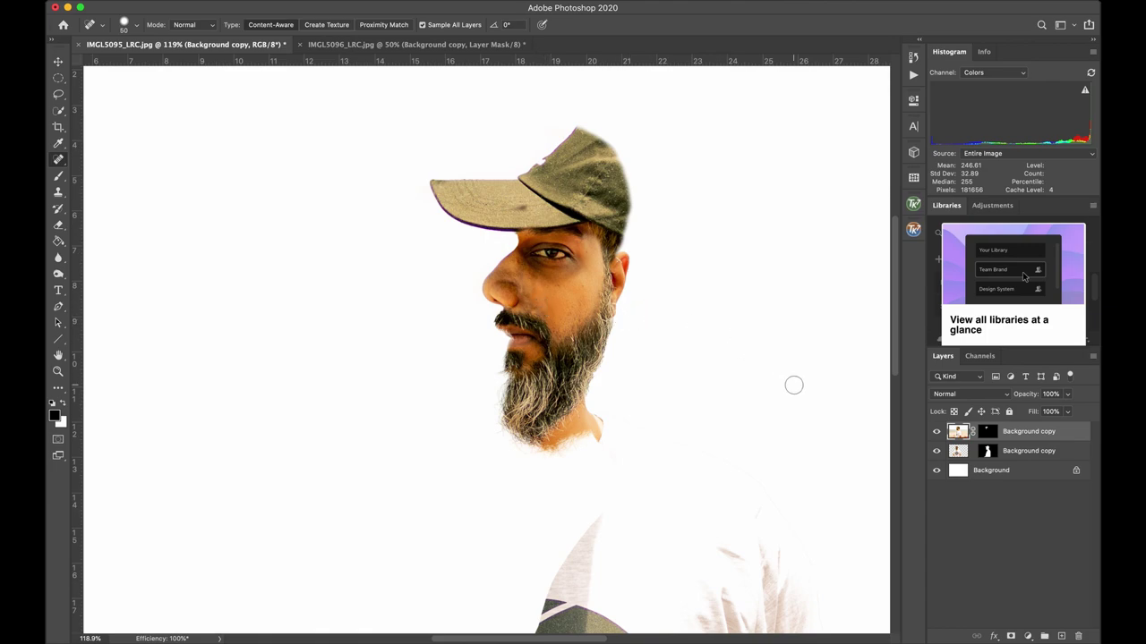
Step: Merge the two Background copy layers into a single layer
left_click(1029, 451, "shift")
right_click(1003, 473)
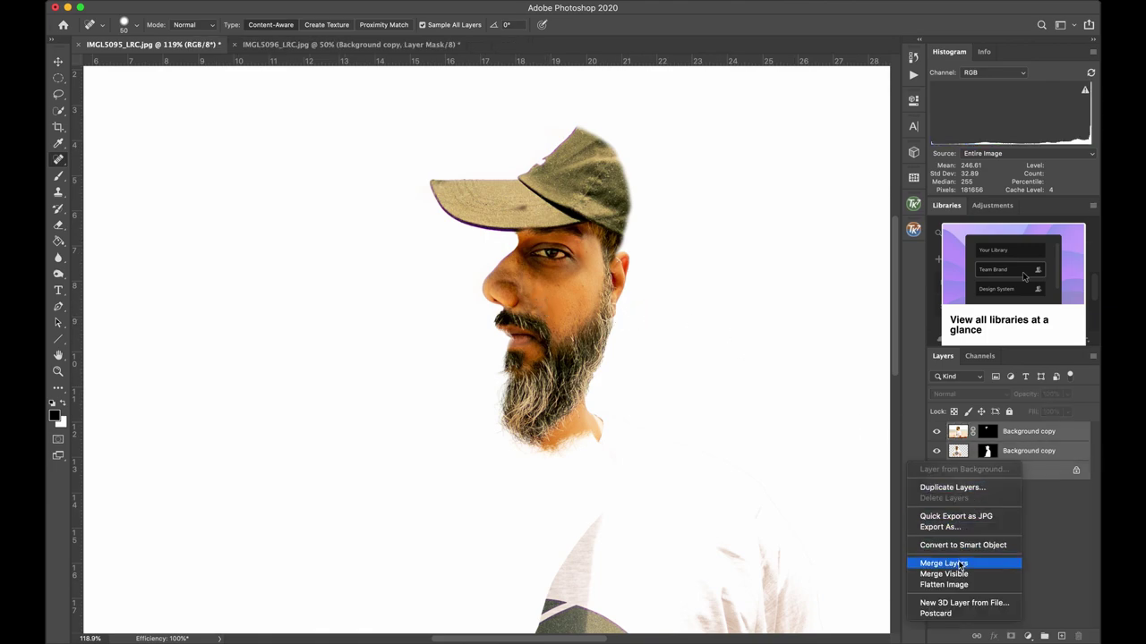
left_click(960, 565)
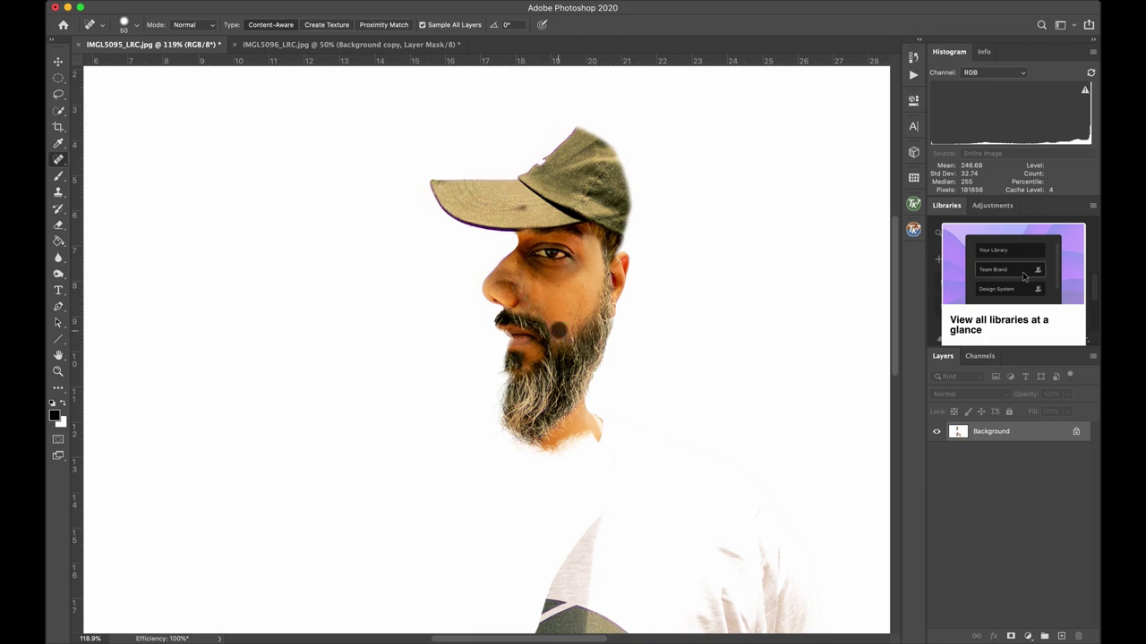
Step: Spot-heal the dark marks on the cheek, under the eye and beside the nose
left_click_drag(564, 326, 580, 309)
left_click(583, 295)
left_click(521, 266)
left_click(537, 307)
left_click_drag(553, 332, 572, 315)
left_click_drag(527, 266, 584, 273)
left_click(577, 291)
left_click(526, 265)
Step: Crop the portrait to a 1:1 square centred on the head
key("c")
key("super+minus")
key("super+minus")
key("super+minus")
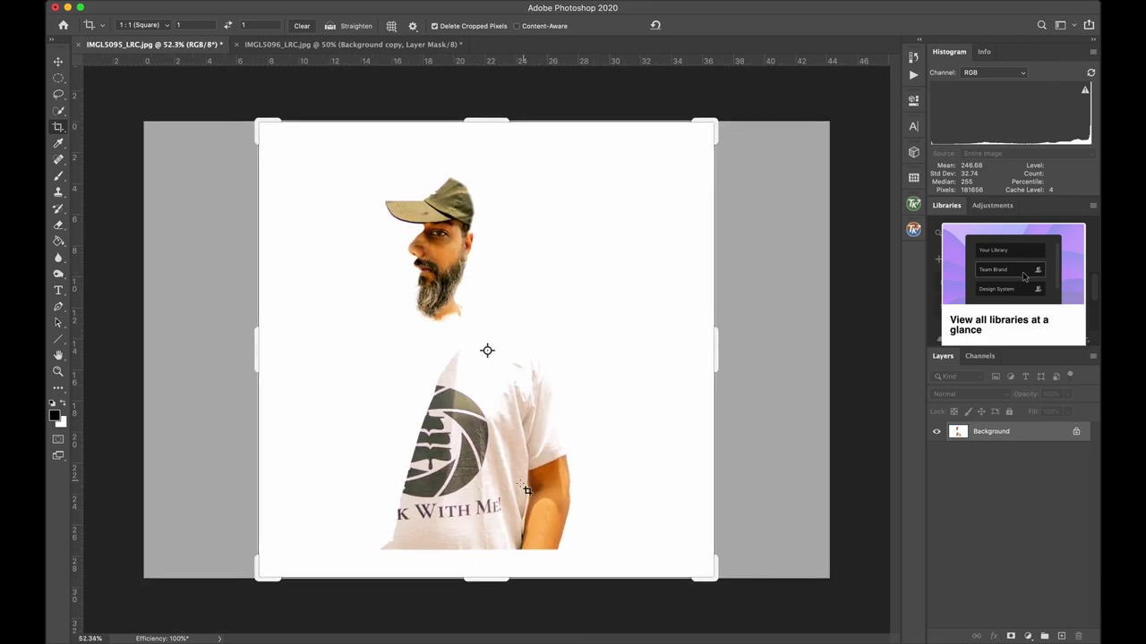
left_click_drag(487, 580, 479, 430)
key("super+r")
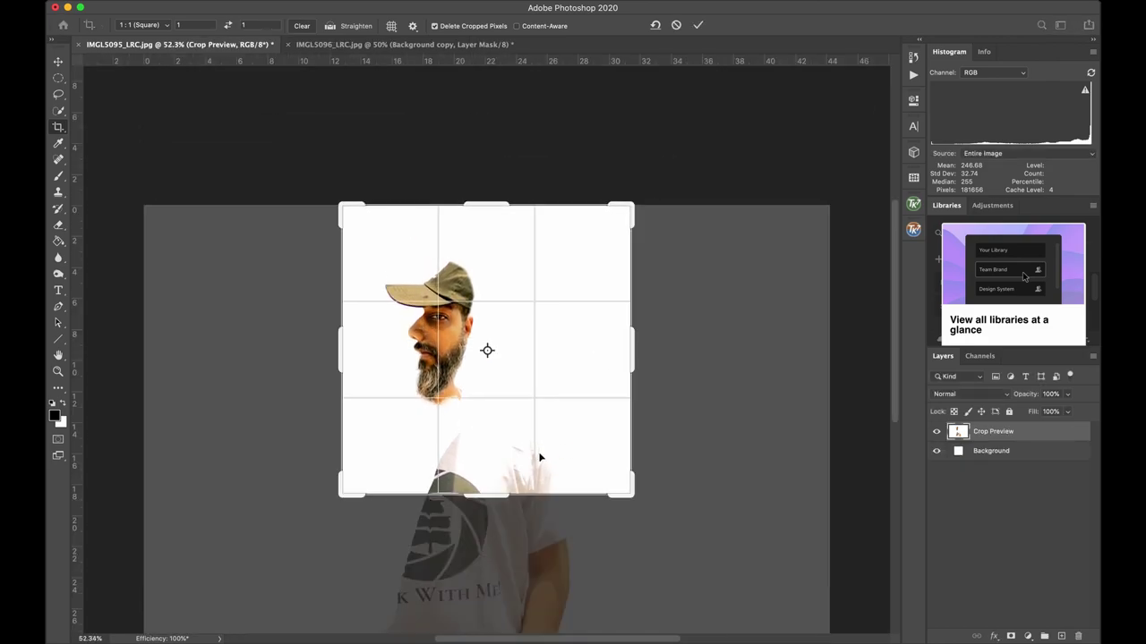
key("Return")
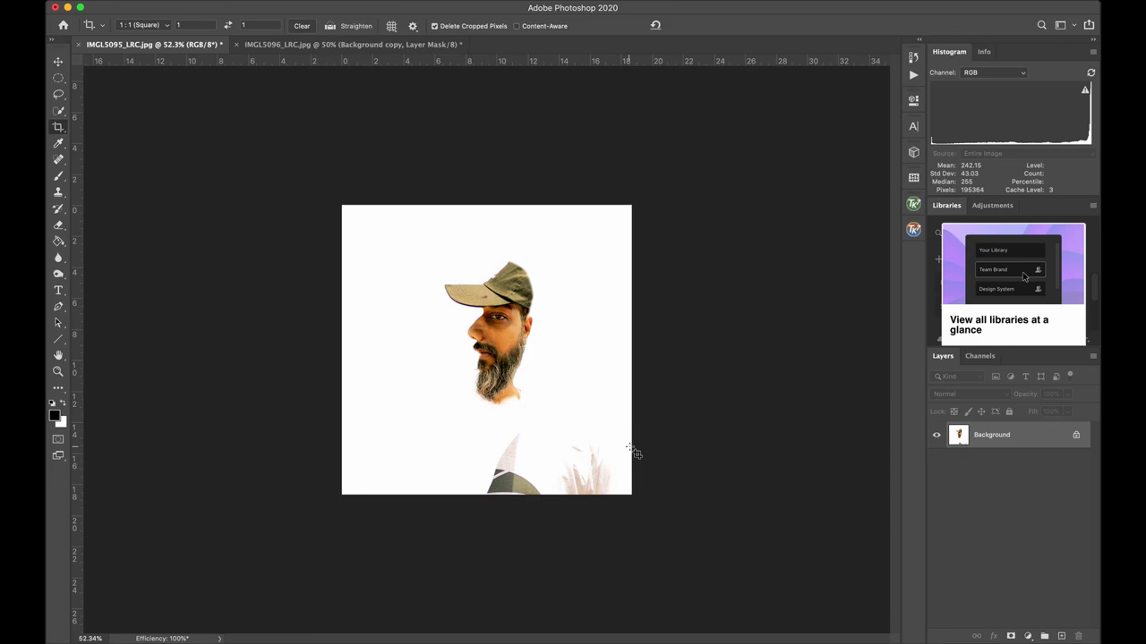
key("super+0")
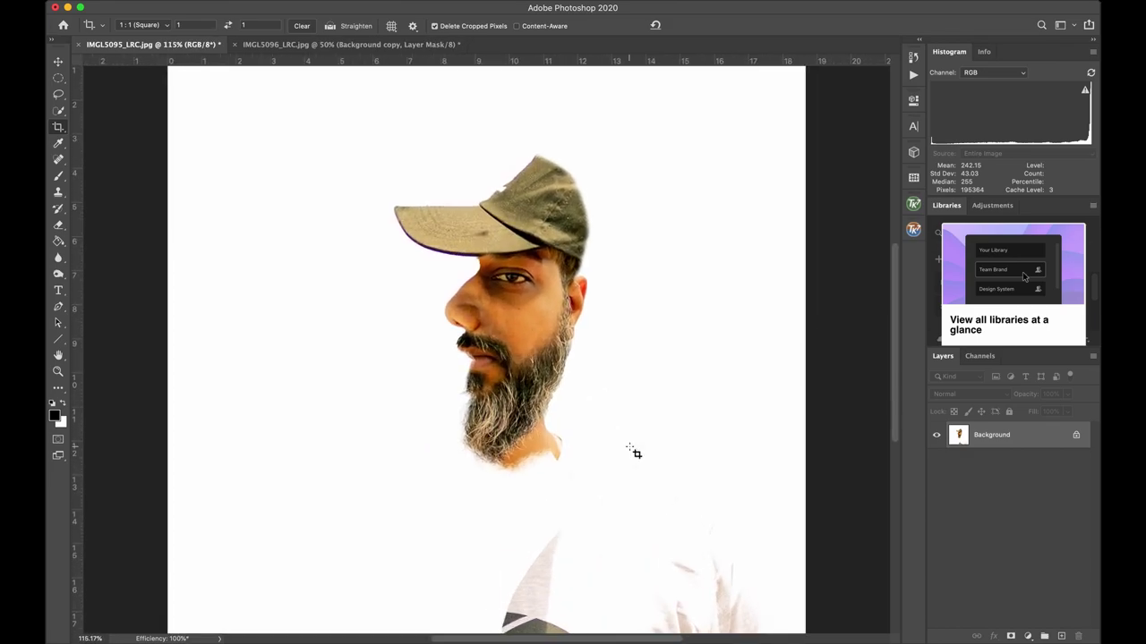